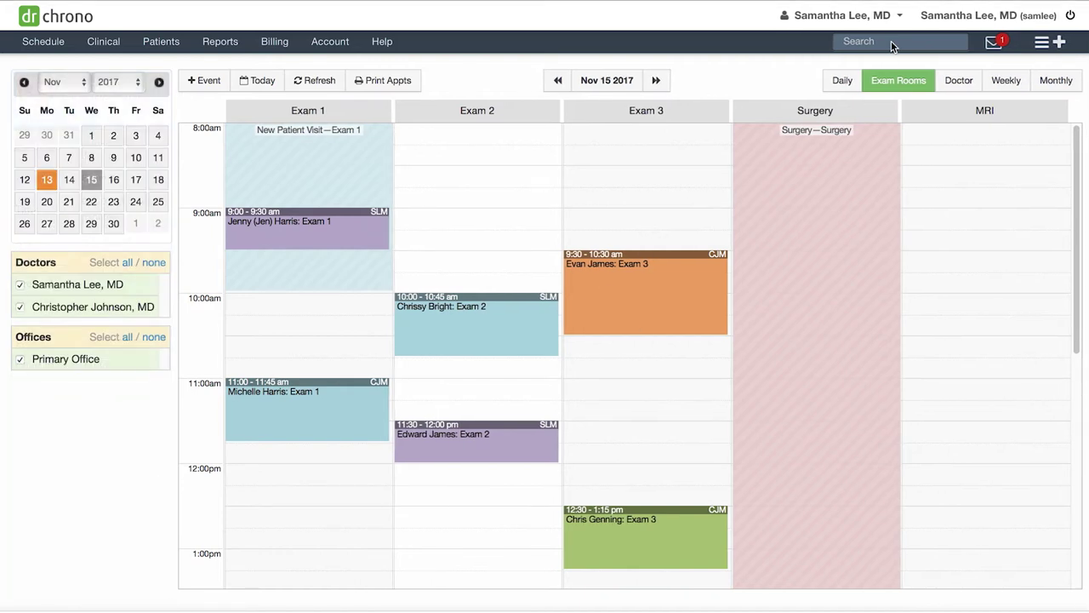
Search for the patient by first name and dismiss the suggested matches.
{"action": "left_click", "coordinate": [889, 41]}
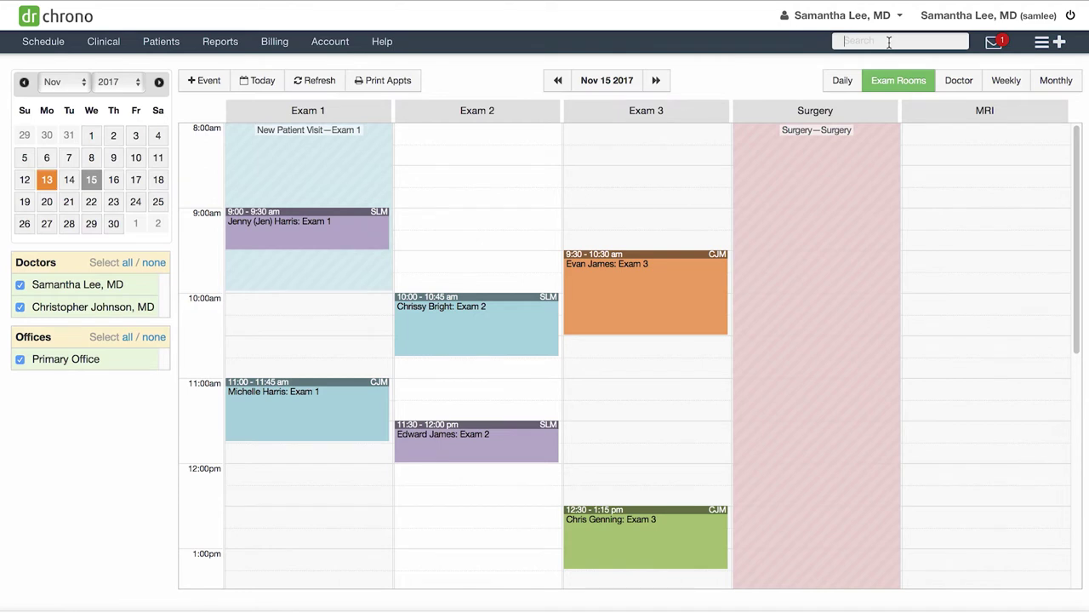
{"action": "type", "text": "jenny"}
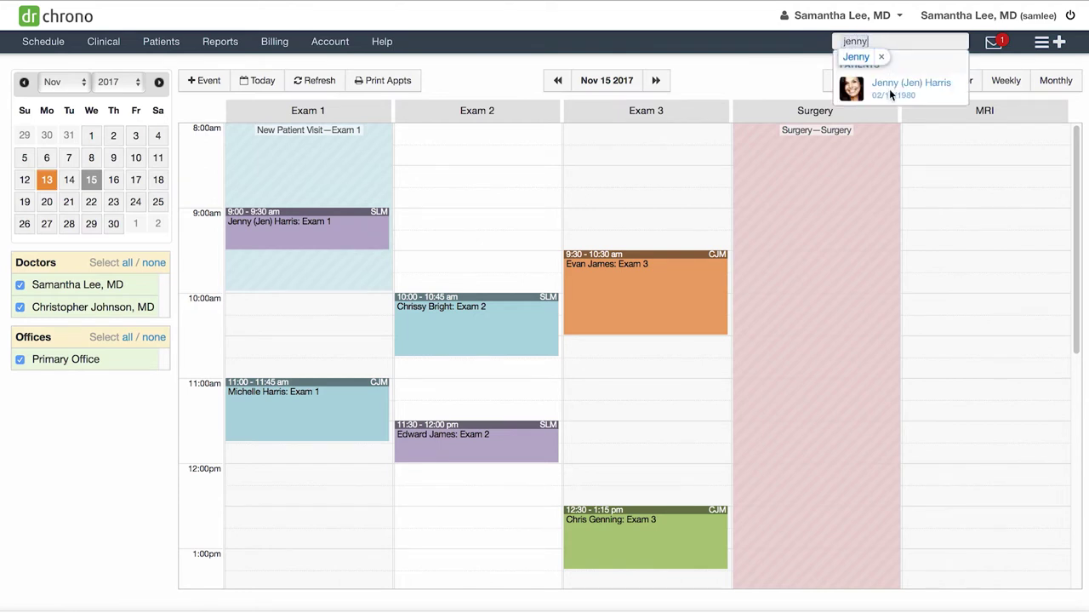
{"action": "left_click", "coordinate": [766, 81]}
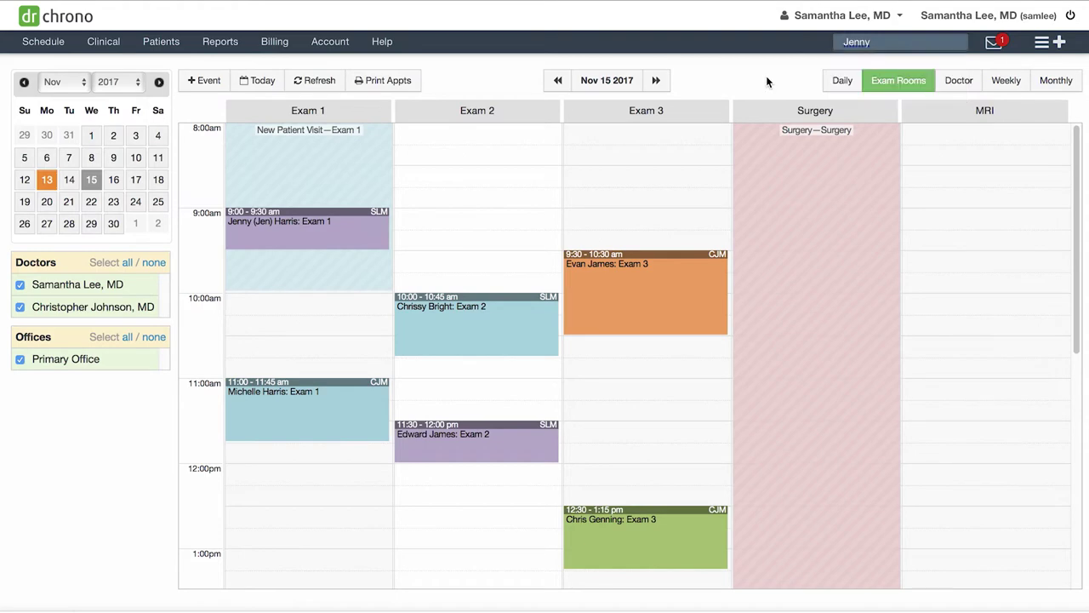
Open the chart of the patient booked at 9:00 am in Exam 1 and review the Important information.
{"action": "left_click", "coordinate": [347, 235]}
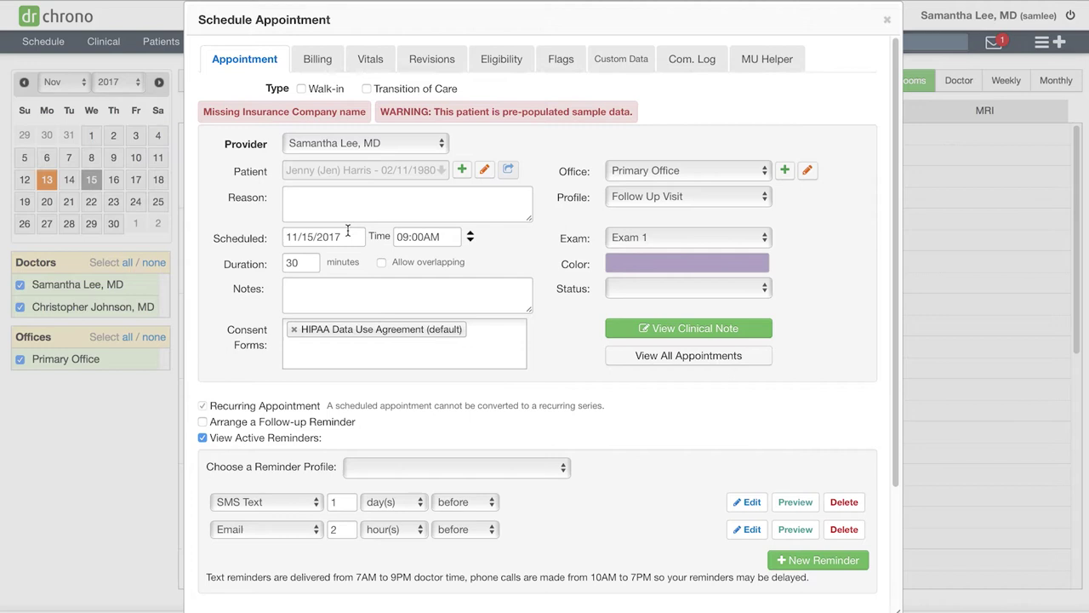
{"action": "left_click", "coordinate": [485, 170]}
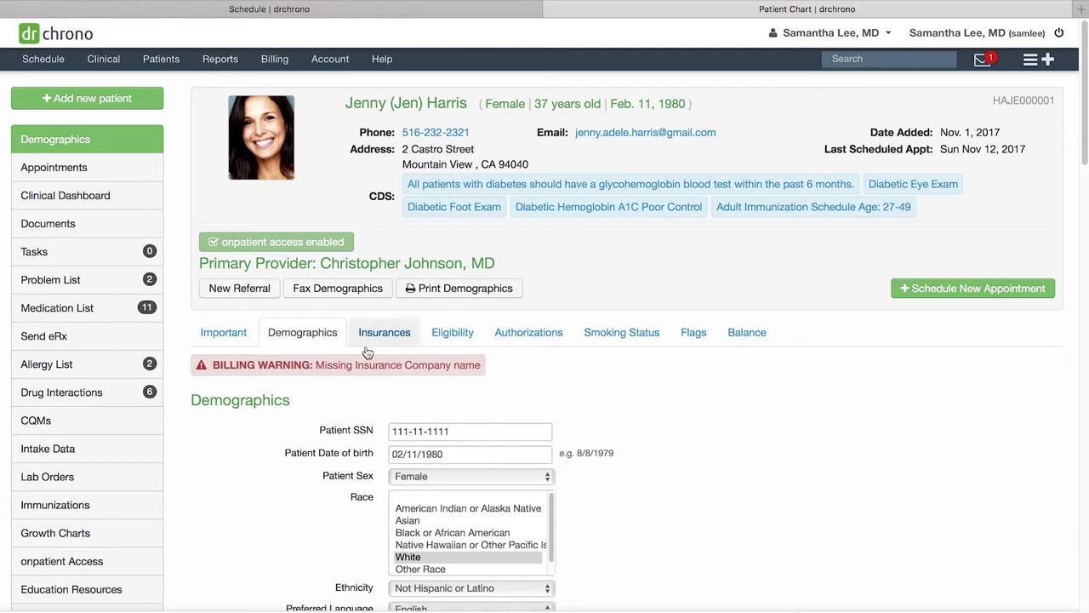
{"action": "left_click", "coordinate": [215, 337]}
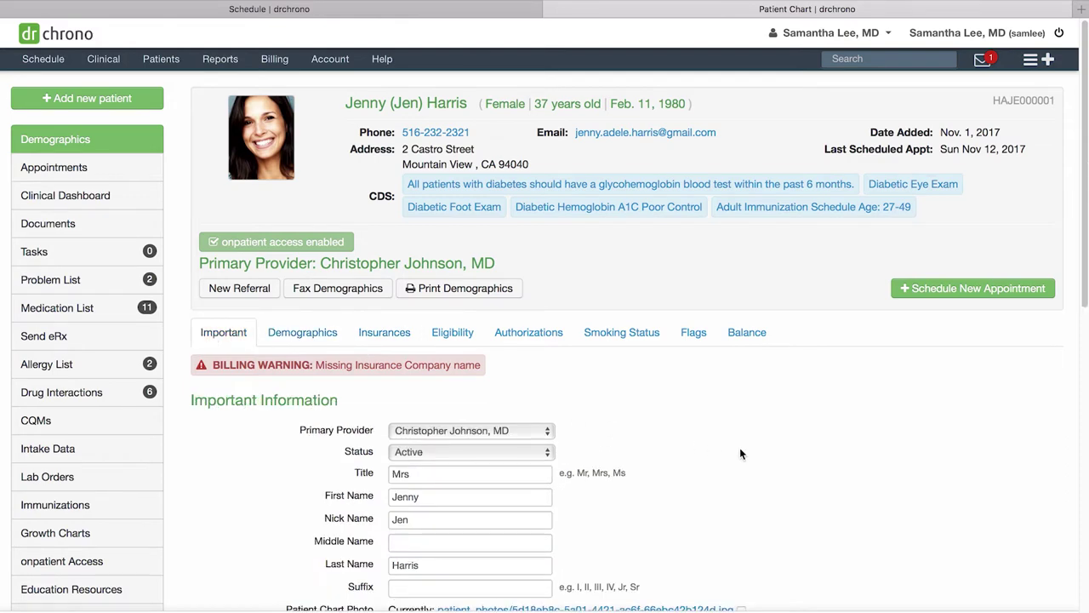
{"action": "scroll", "coordinate": [748, 451], "scroll_direction": "down", "scroll_amount": 5}
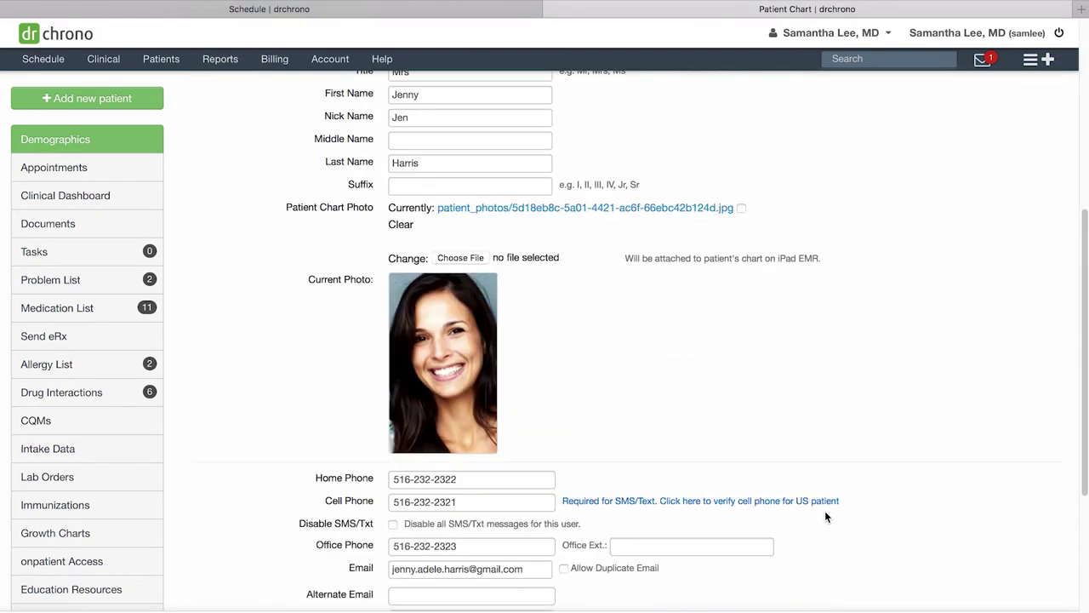
{"action": "scroll", "coordinate": [822, 502], "scroll_direction": "up", "scroll_amount": 3}
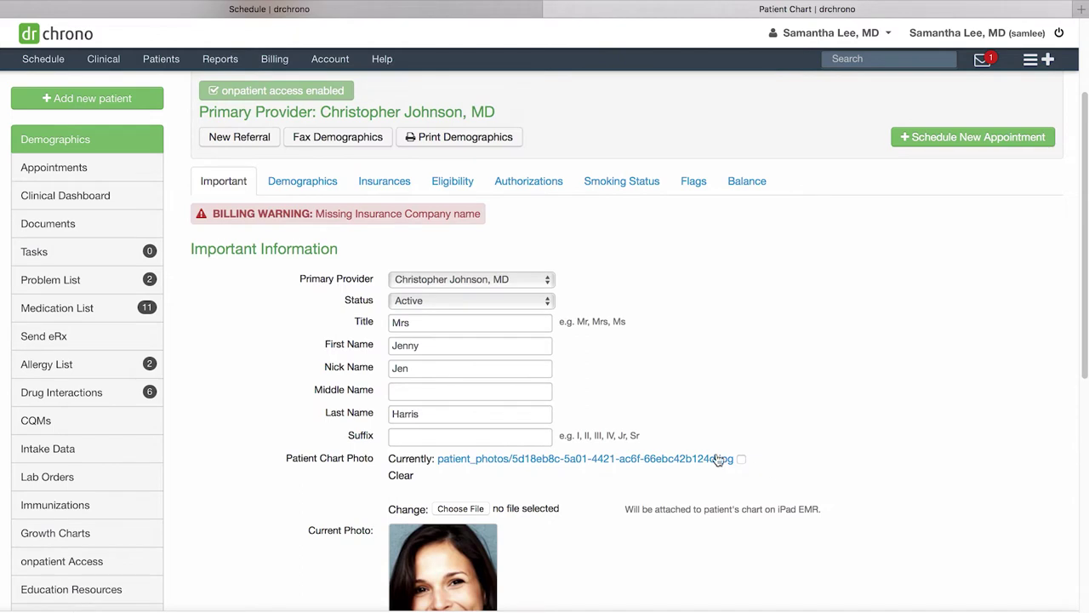
Review the patient's Demographics section, from the personal details through to the employer and default pharmacy.
{"action": "left_click", "coordinate": [299, 185]}
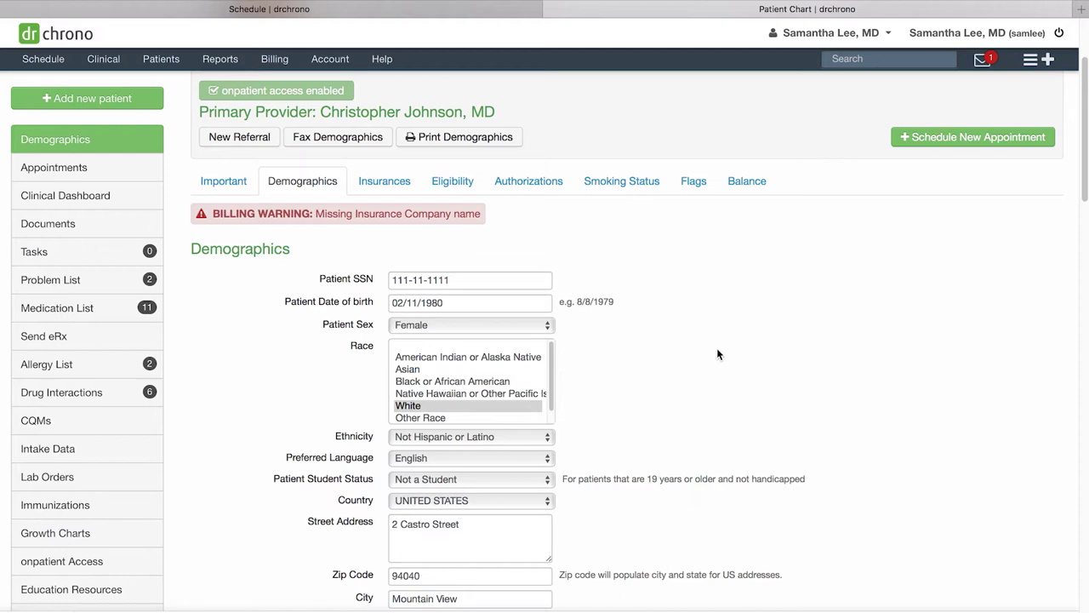
{"action": "scroll", "coordinate": [839, 413], "scroll_direction": "down", "scroll_amount": 8}
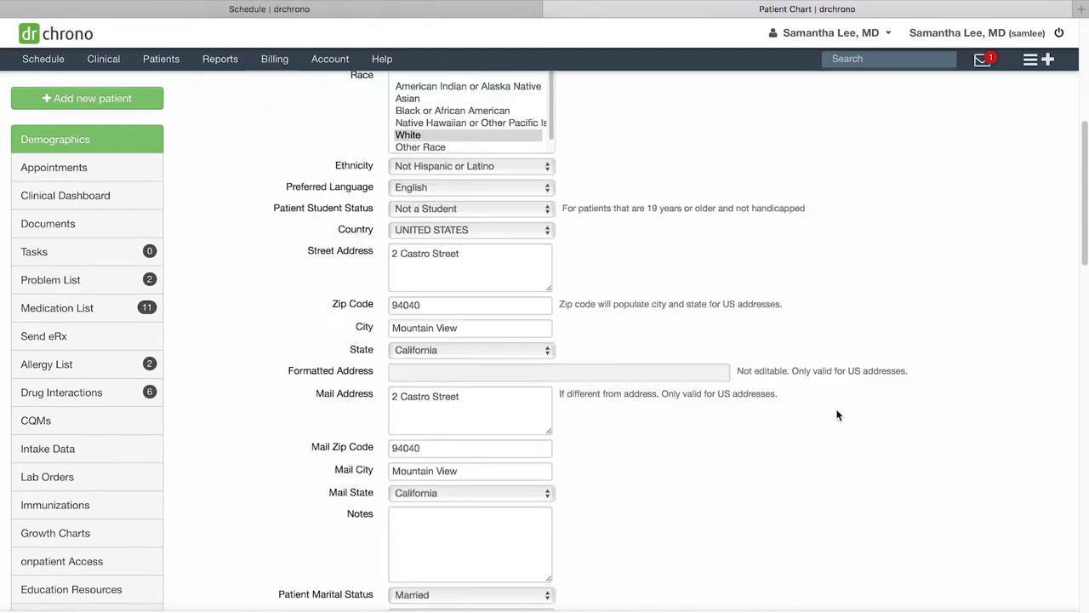
{"action": "scroll", "coordinate": [844, 425], "scroll_direction": "down", "scroll_amount": 4}
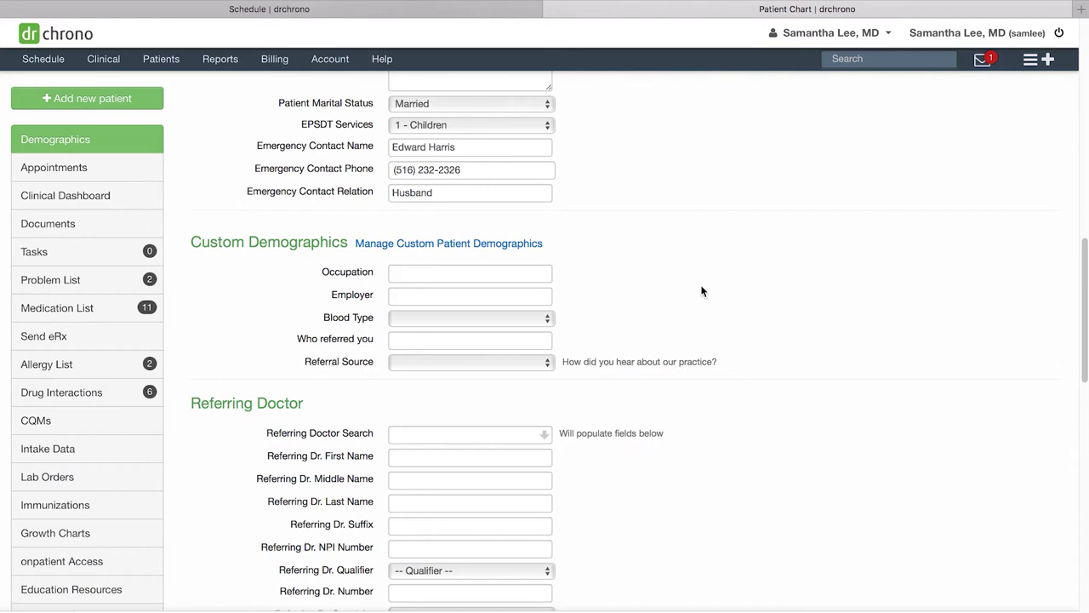
{"action": "scroll", "coordinate": [816, 434], "scroll_direction": "down", "scroll_amount": 14}
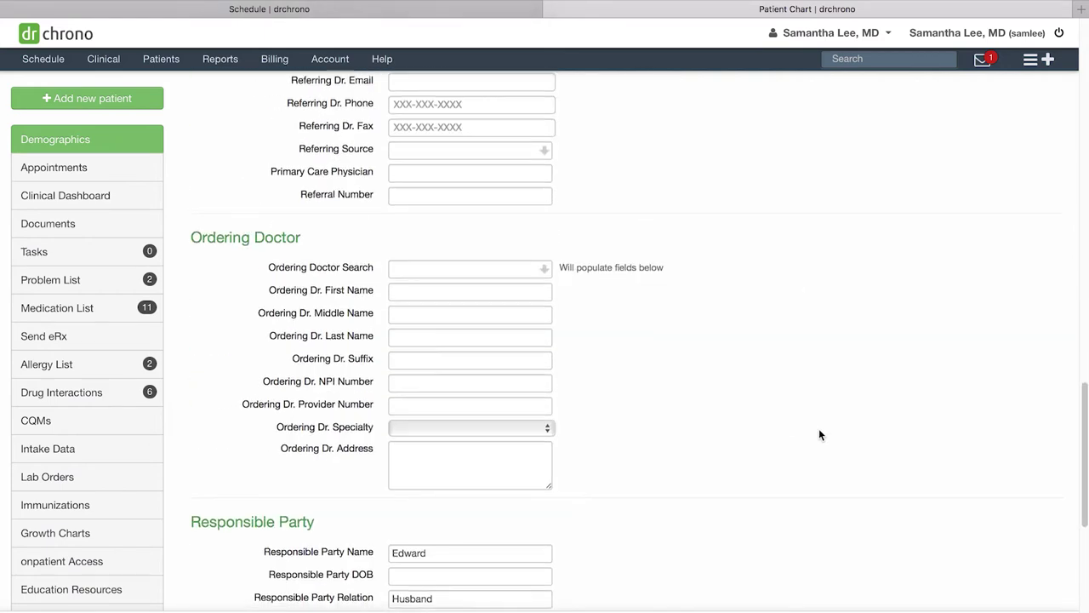
{"action": "scroll", "coordinate": [822, 435], "scroll_direction": "down", "scroll_amount": 2}
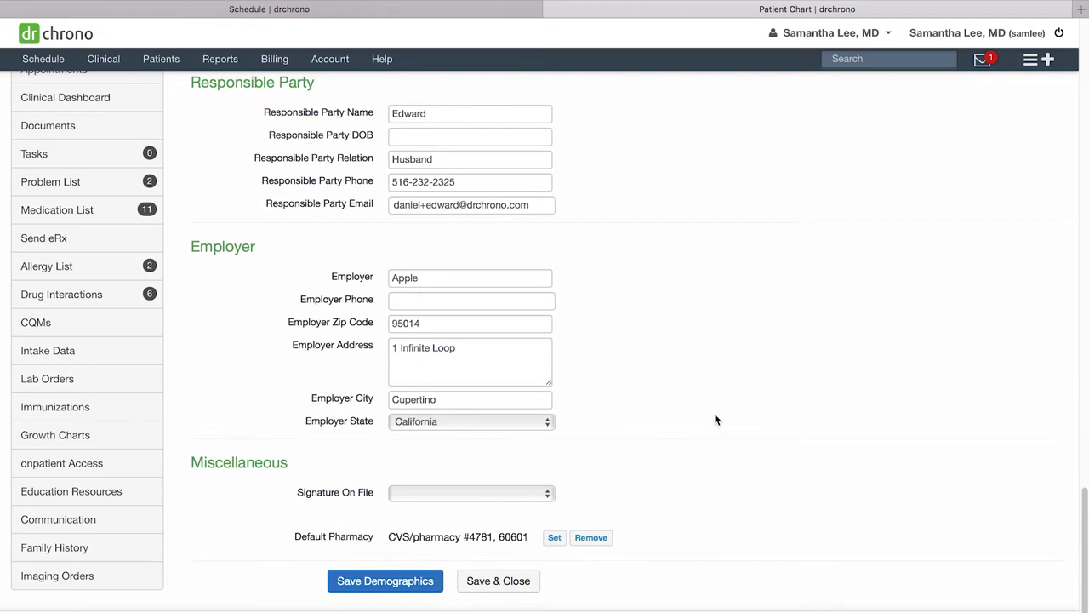
{"action": "scroll", "coordinate": [720, 430], "scroll_direction": "up", "scroll_amount": 20}
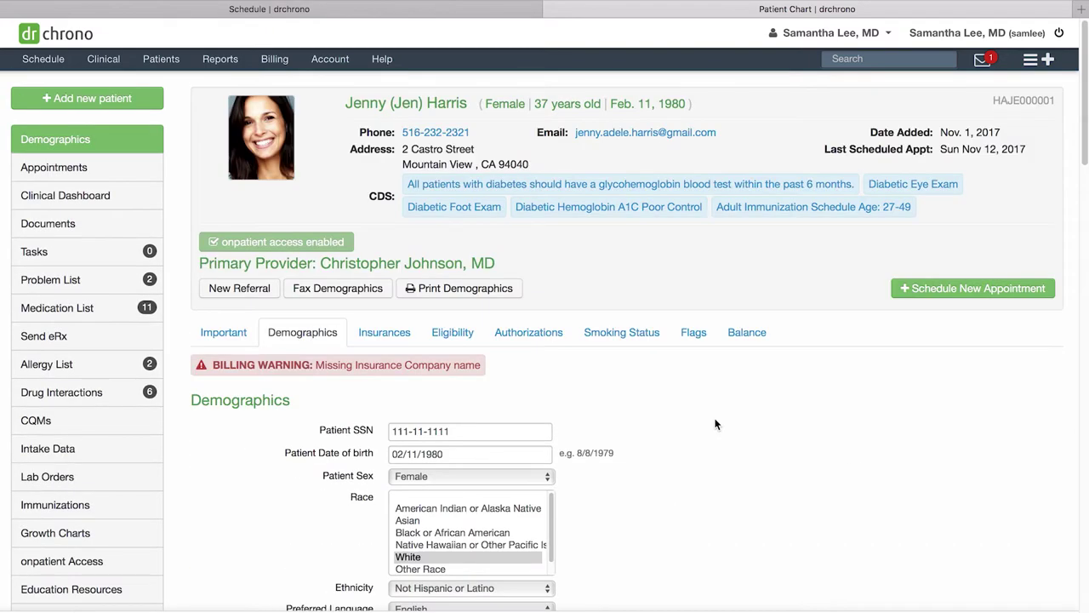
View the Insurances, Eligibility and Flags sections of the patient's demographics.
{"action": "left_click", "coordinate": [385, 334]}
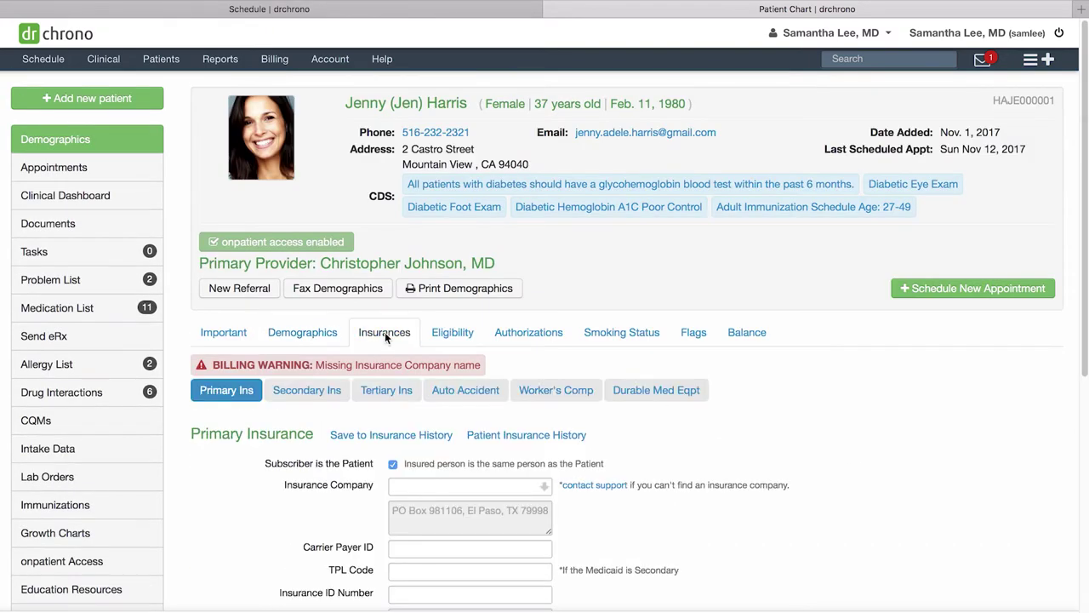
{"action": "left_click", "coordinate": [452, 332]}
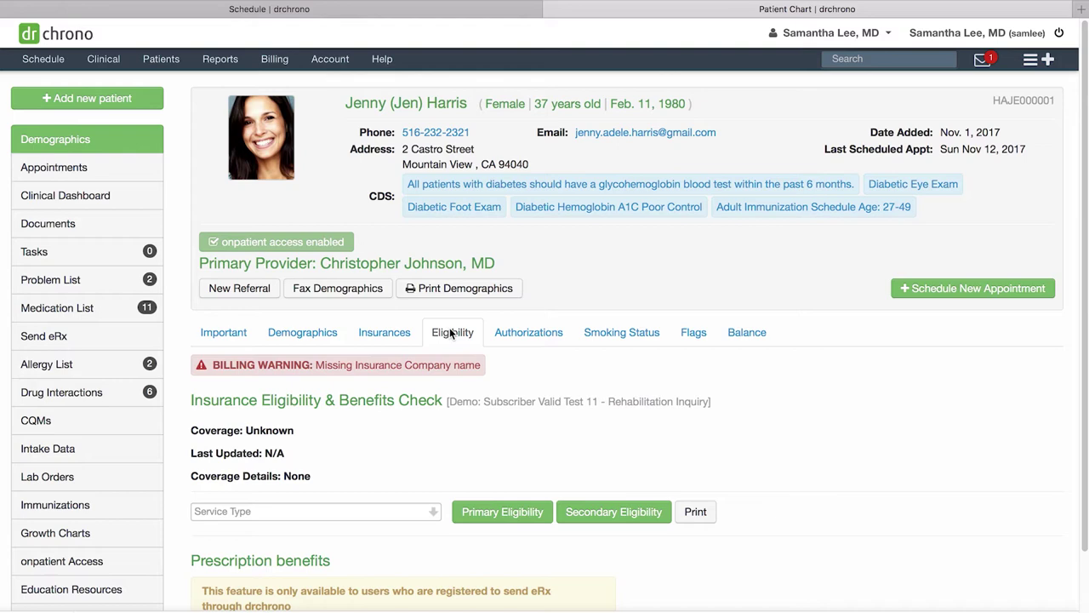
{"action": "left_click", "coordinate": [691, 331]}
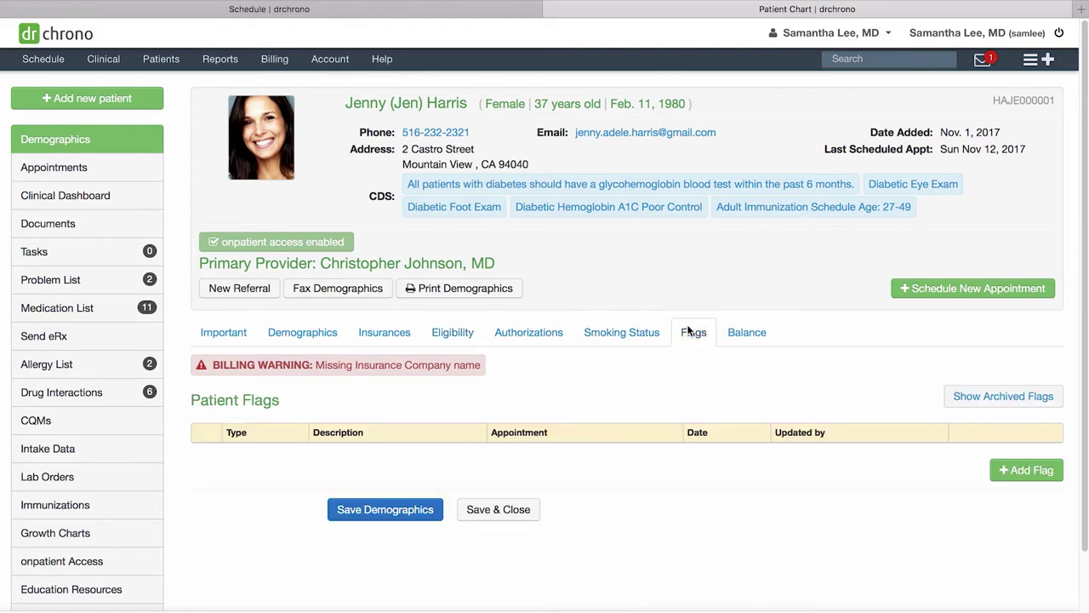
View the patient's appointments and review the problems, allergies and medications on the Clinical Dashboard.
{"action": "left_click", "coordinate": [85, 169]}
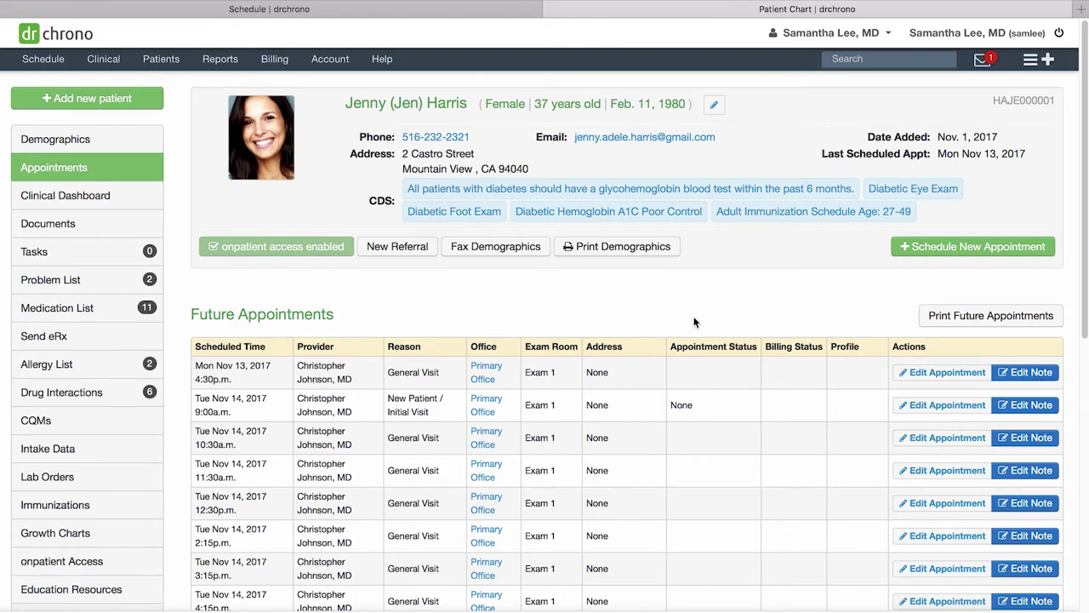
{"action": "left_click", "coordinate": [119, 201]}
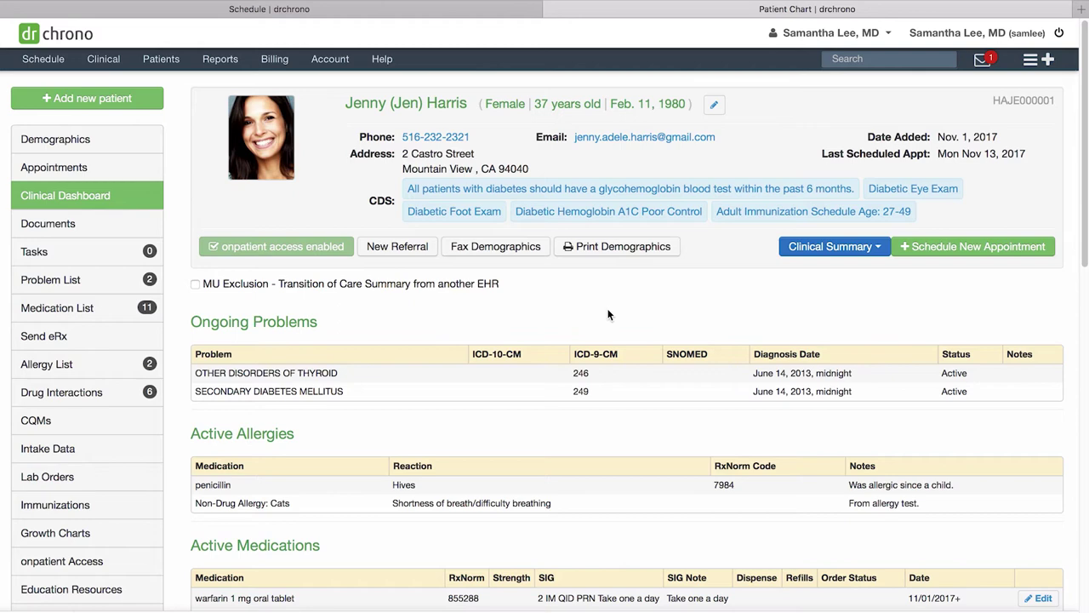
{"action": "scroll", "coordinate": [610, 323], "scroll_direction": "down", "scroll_amount": 4}
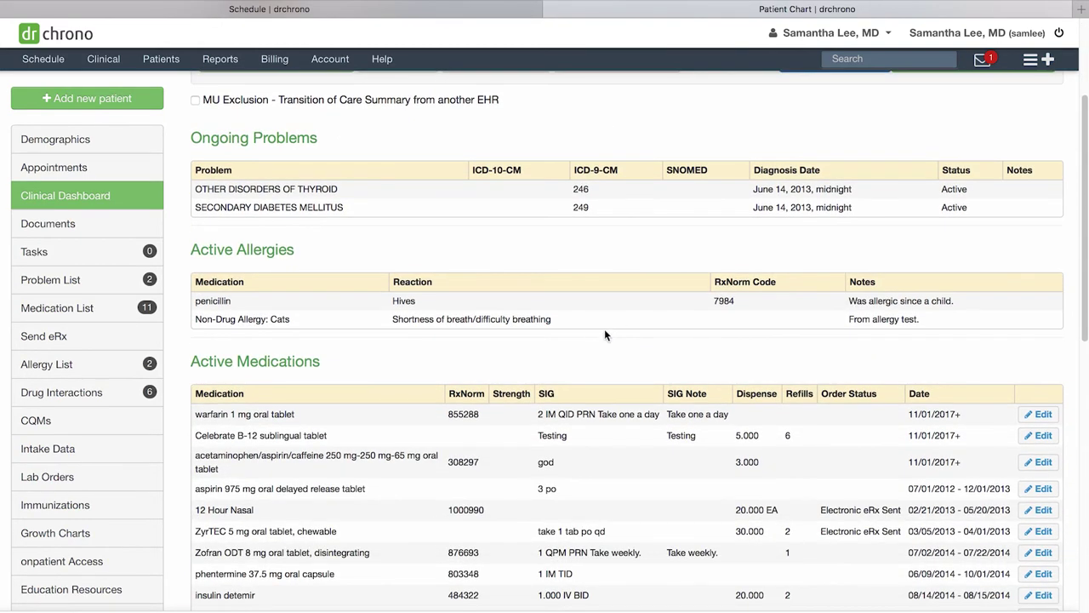
Review the patient's Documents section, including the document tags and the uploaded files.
{"action": "left_click", "coordinate": [102, 226]}
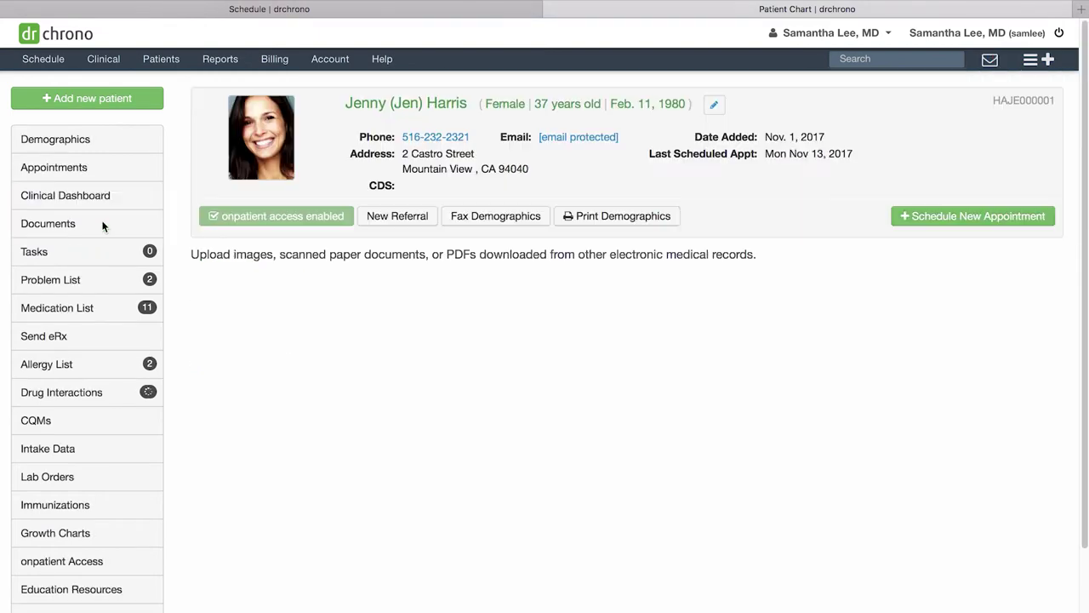
{"action": "scroll", "coordinate": [795, 533], "scroll_direction": "down", "scroll_amount": 5}
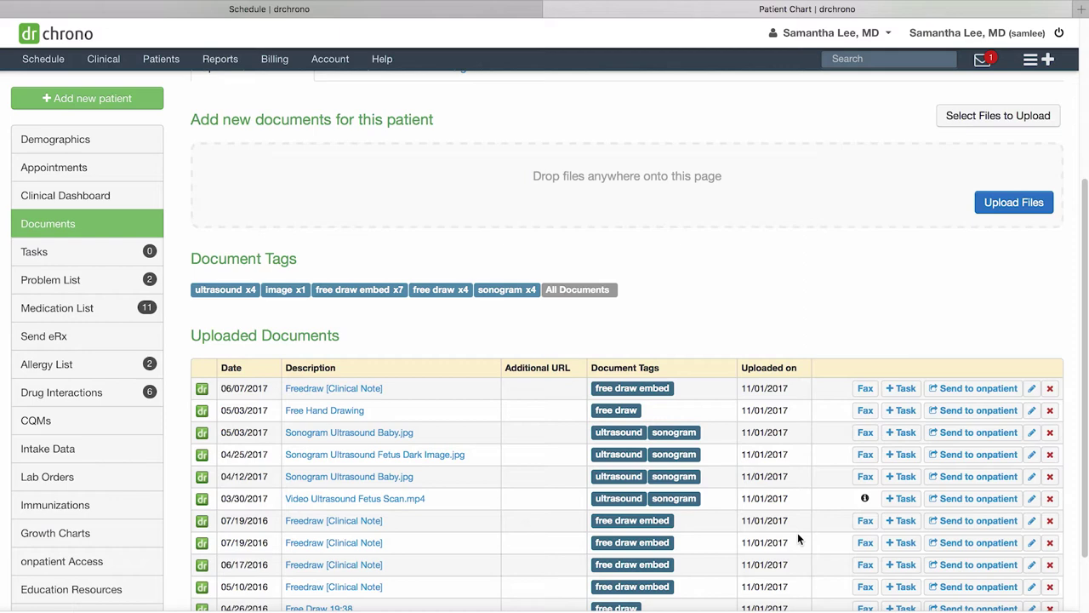
{"action": "scroll", "coordinate": [797, 532], "scroll_direction": "down", "scroll_amount": 3}
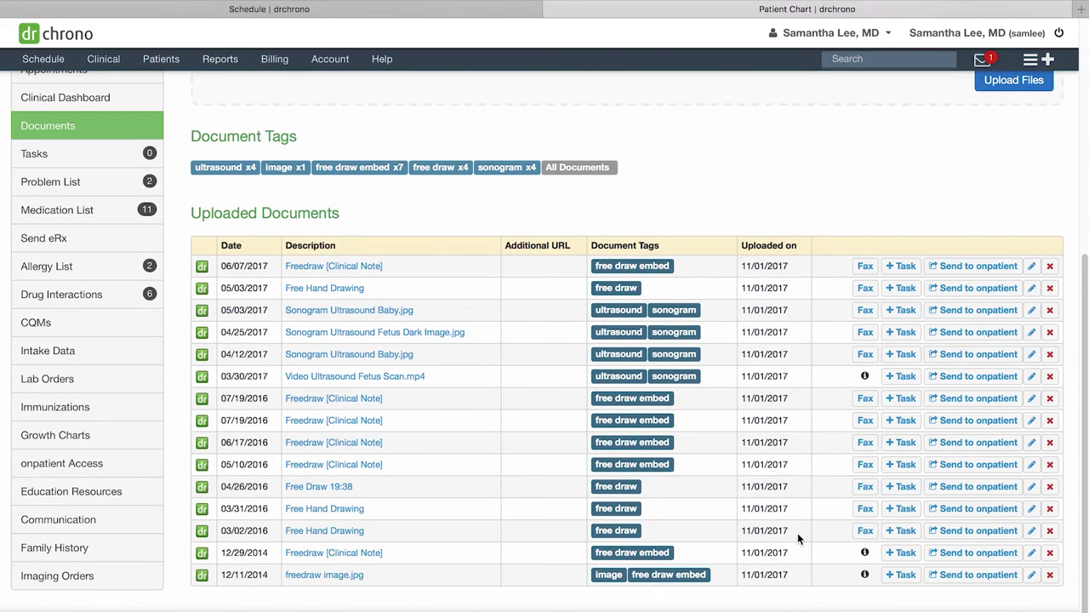
{"action": "scroll", "coordinate": [798, 532], "scroll_direction": "up", "scroll_amount": 9}
Look through the patient's Tasks, Problem List, Medication List and Send eRx sections.
{"action": "left_click", "coordinate": [97, 254]}
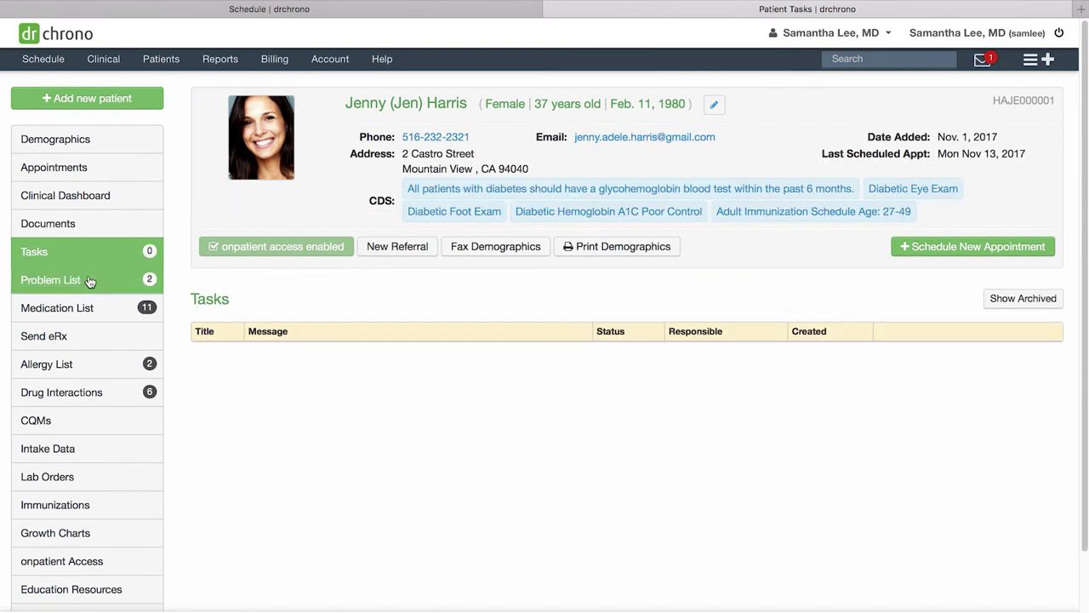
{"action": "left_click", "coordinate": [89, 282]}
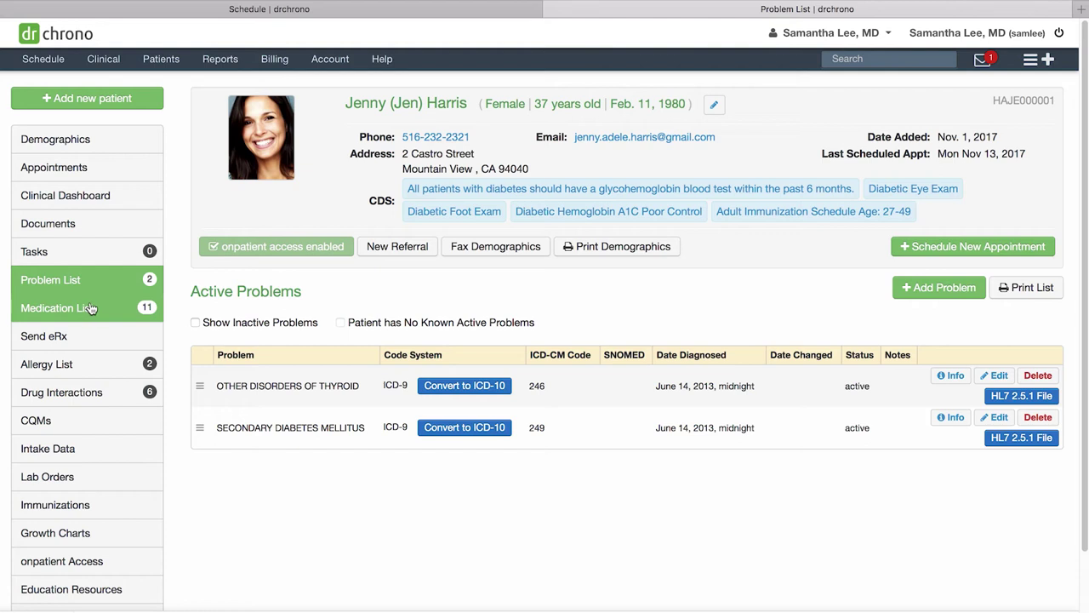
{"action": "left_click", "coordinate": [90, 308]}
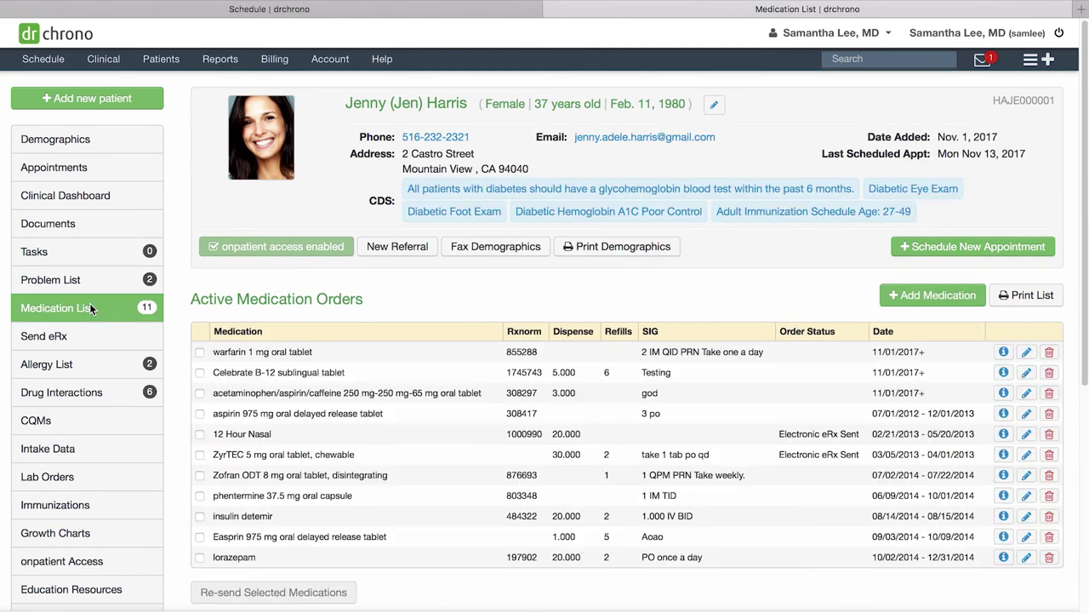
{"action": "left_click", "coordinate": [90, 336]}
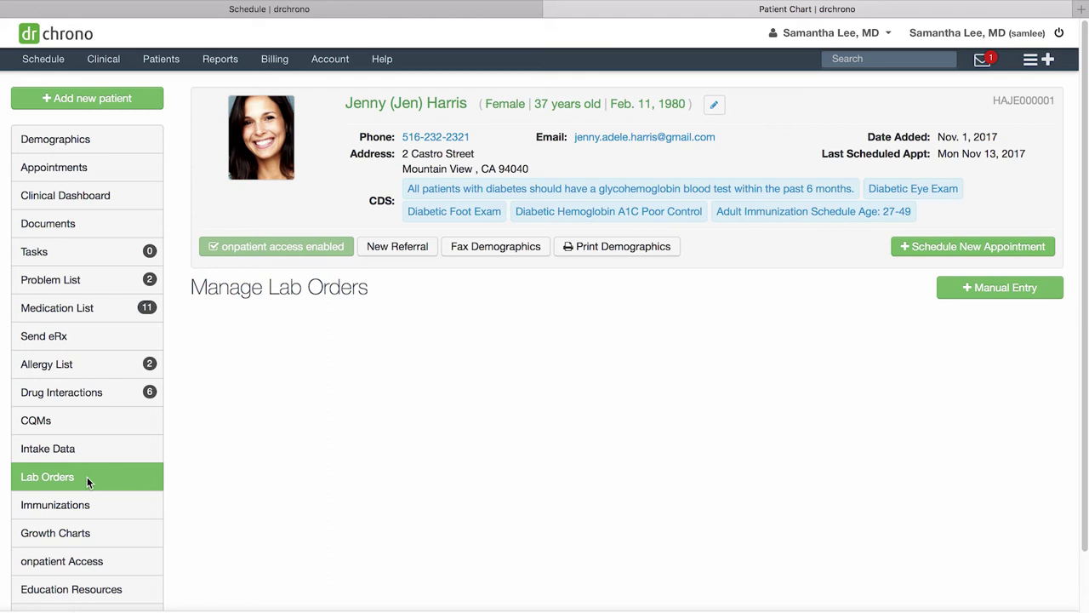
View the patient's Immunizations and Growth Charts sections.
{"action": "scroll", "coordinate": [214, 481], "scroll_direction": "down", "scroll_amount": 3}
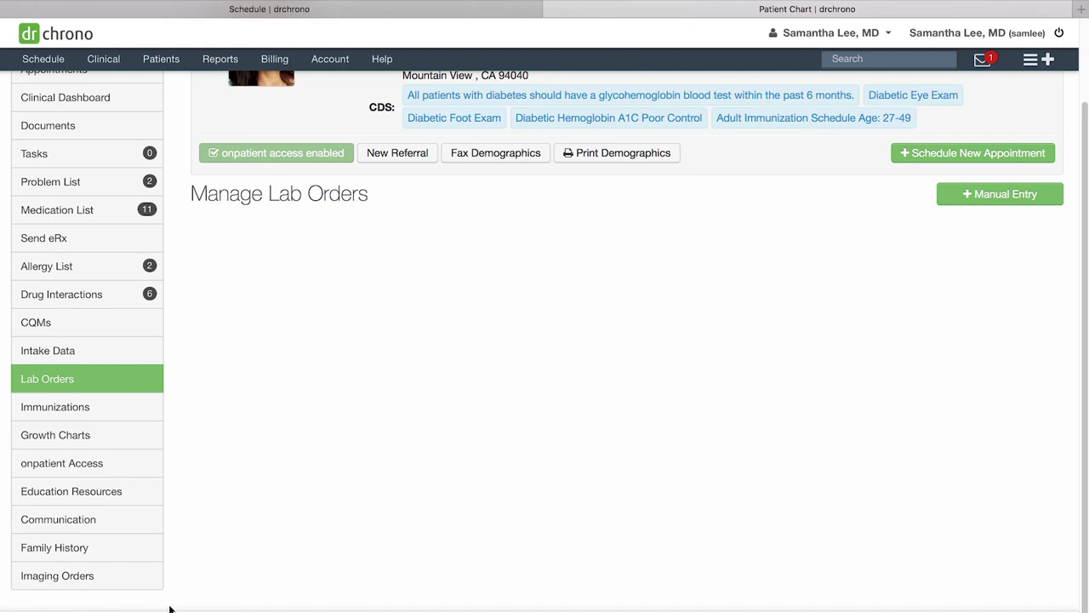
{"action": "left_click", "coordinate": [144, 412]}
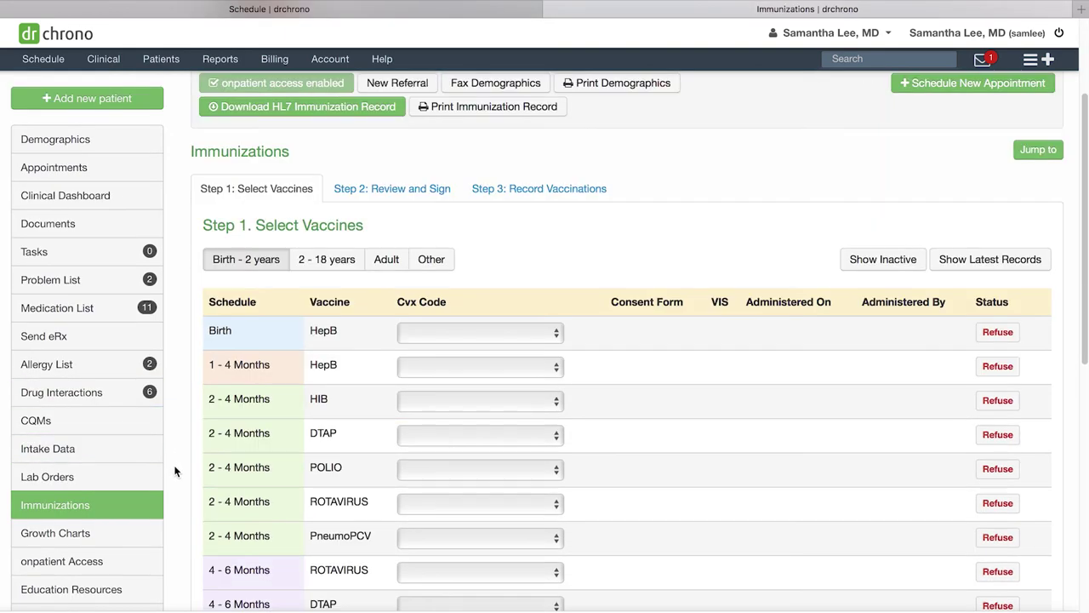
{"action": "left_click", "coordinate": [102, 533]}
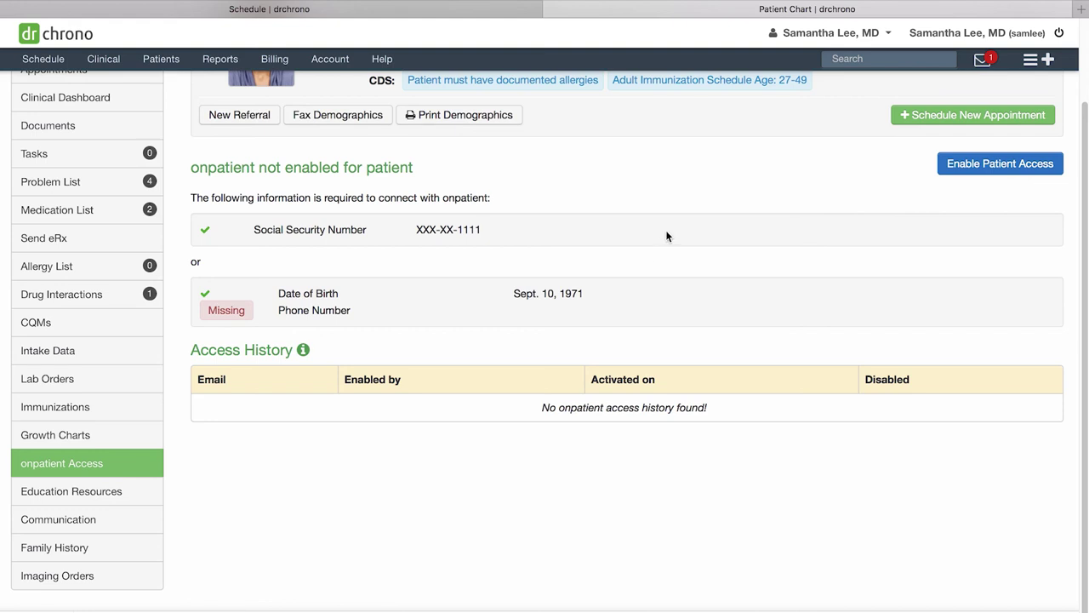
Enable onpatient access for the patient, inviting them through their e-mail address.
{"action": "left_click", "coordinate": [1030, 169]}
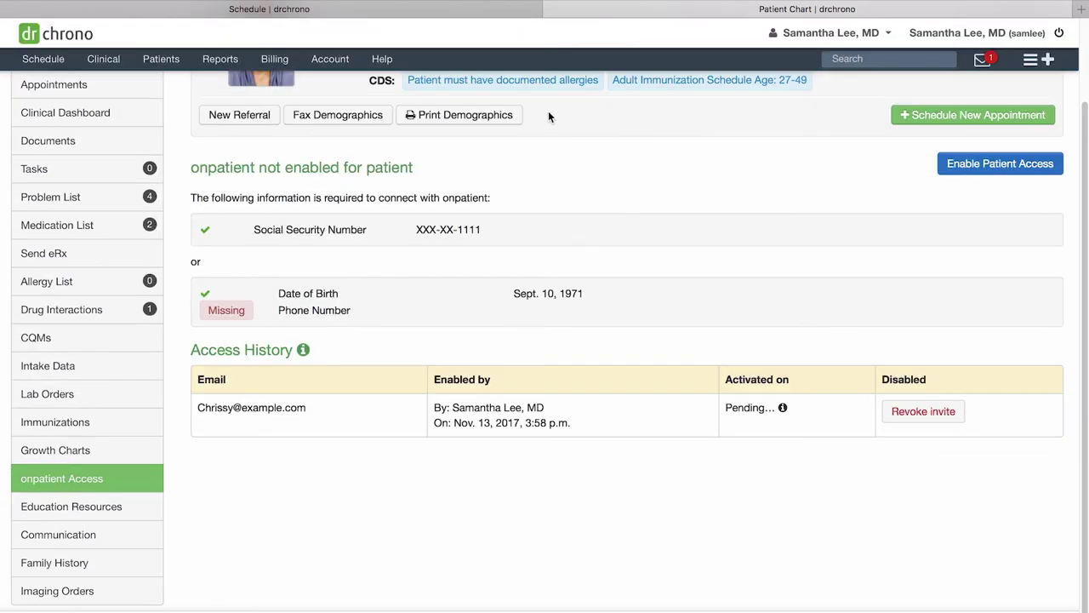